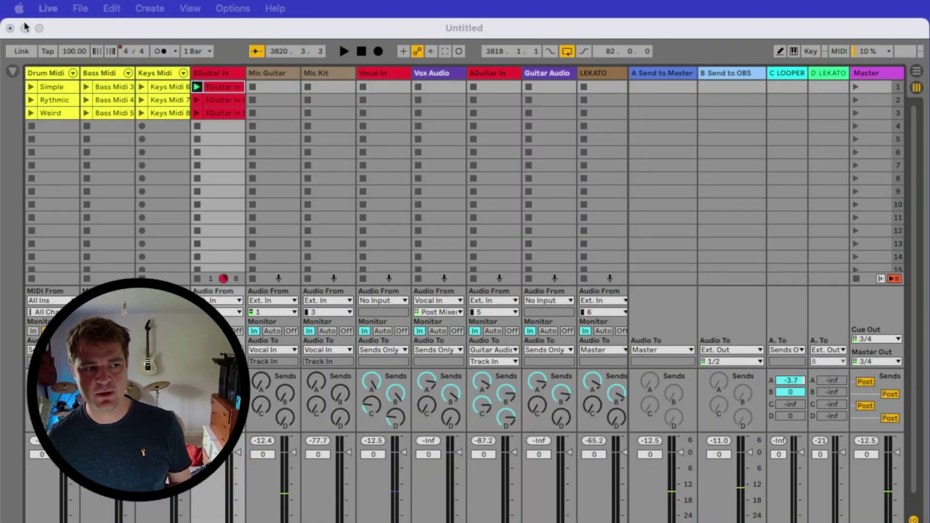
Select the Drum Midi, Bass Midi and Keys Midi tracks in turn.
click(44, 73)
click(44, 72)
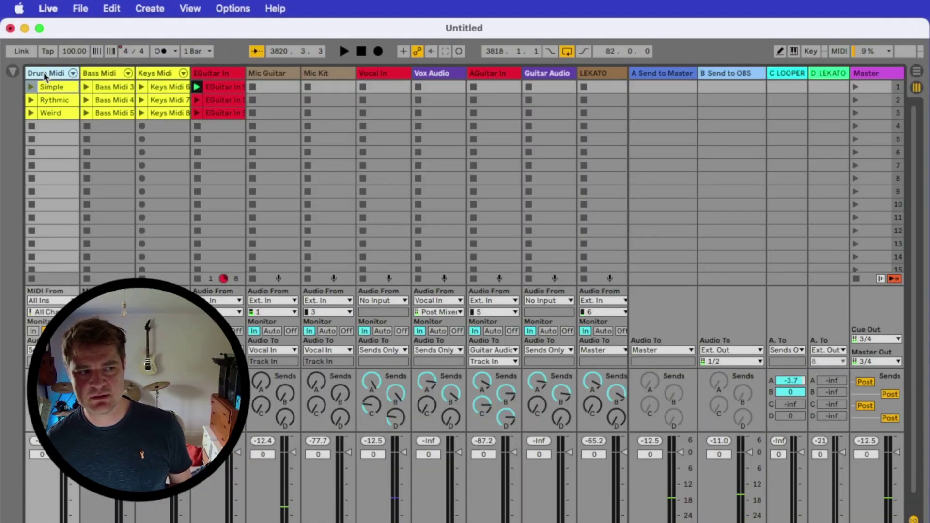
click(106, 78)
click(155, 77)
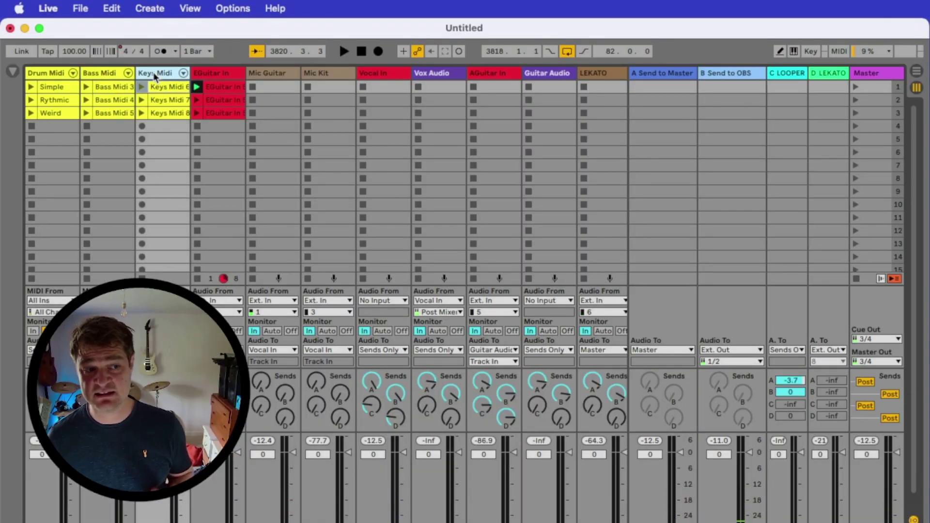
Select the EGuitar In track and launch its first clip.
click(214, 74)
click(198, 88)
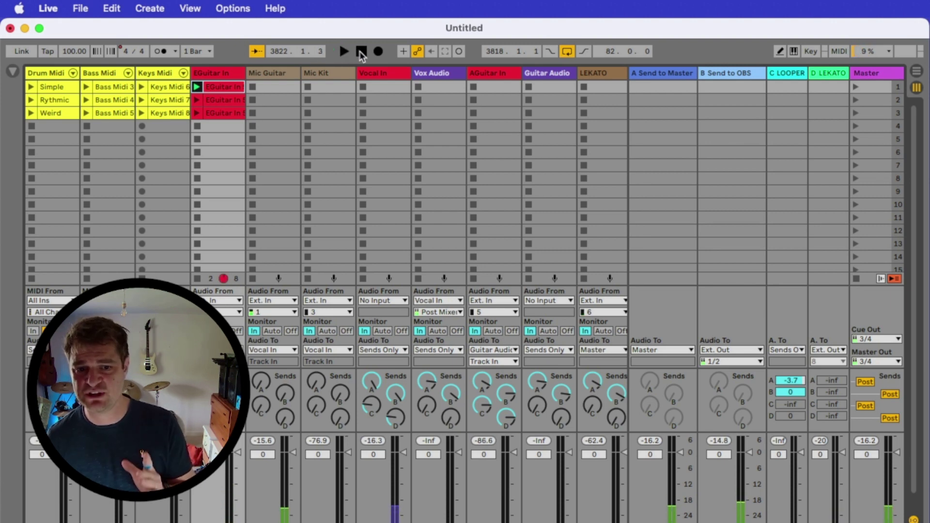
click(196, 87)
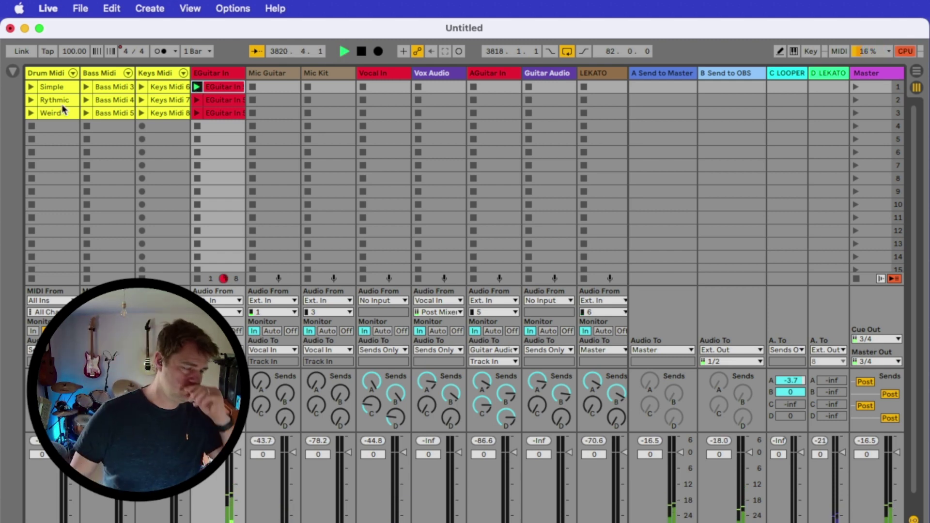
Launch the Drum Midi clips Simple, Rythmic and Weird one after another over the playing guitar clip.
click(31, 87)
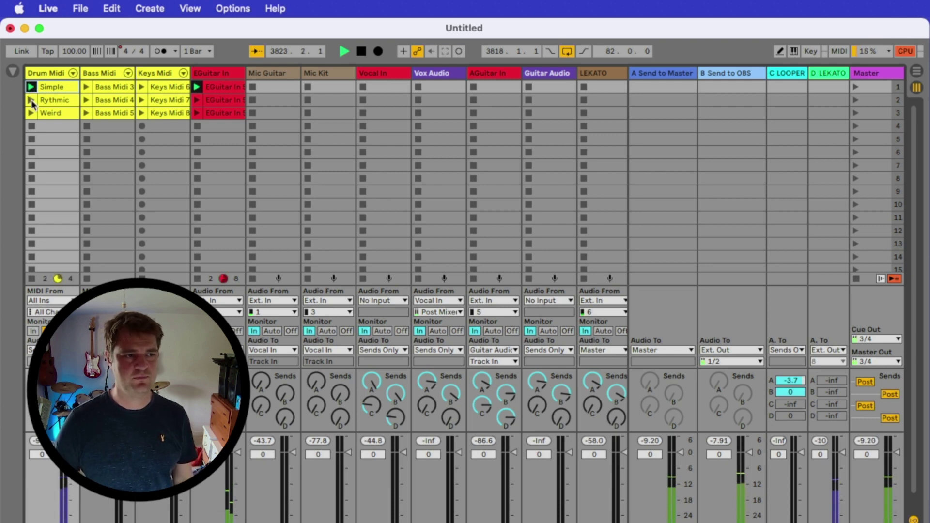
click(31, 100)
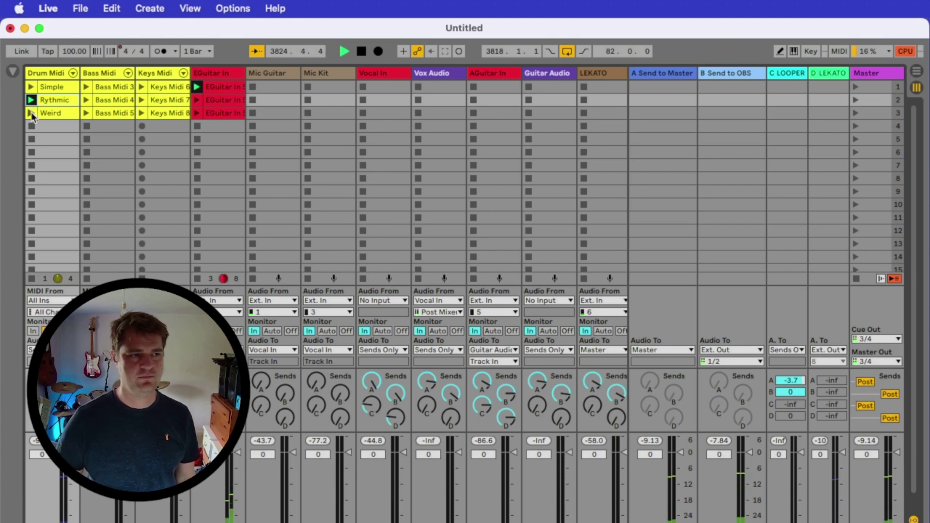
click(31, 114)
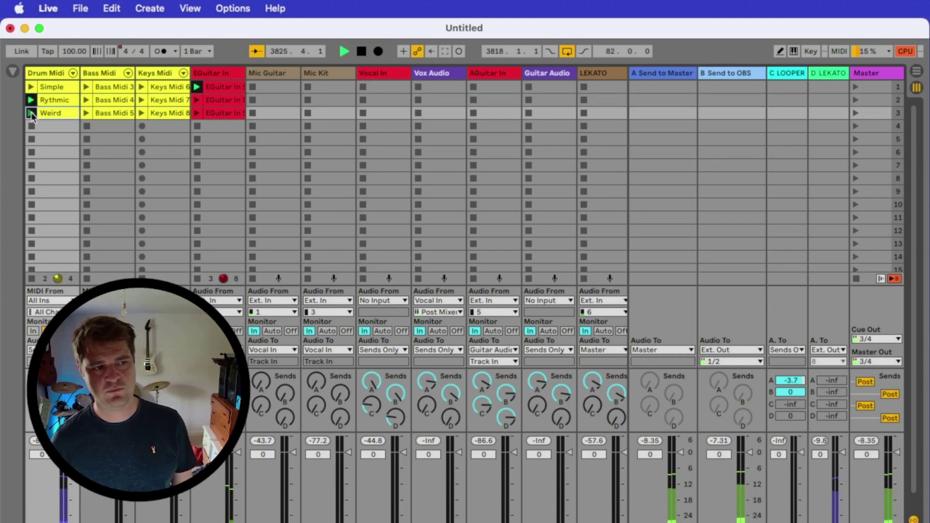
Launch the Bass Midi 3, Bass Midi 4 and Bass Midi 5 clips in turn, and add the Keys Midi 6 clip.
click(86, 87)
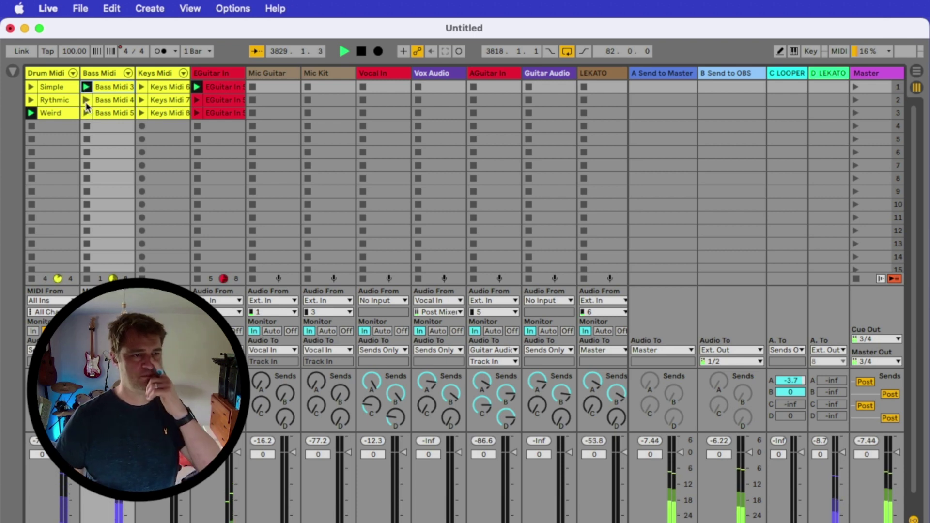
click(87, 100)
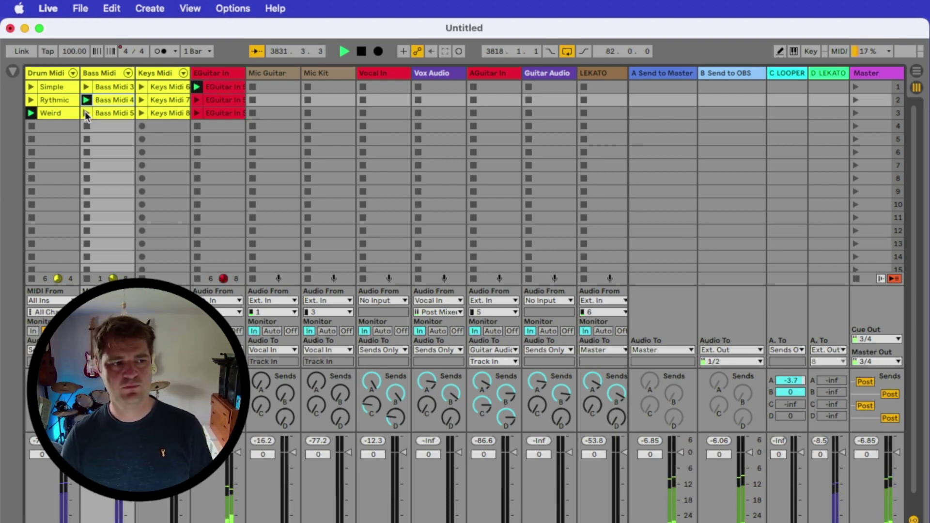
click(86, 112)
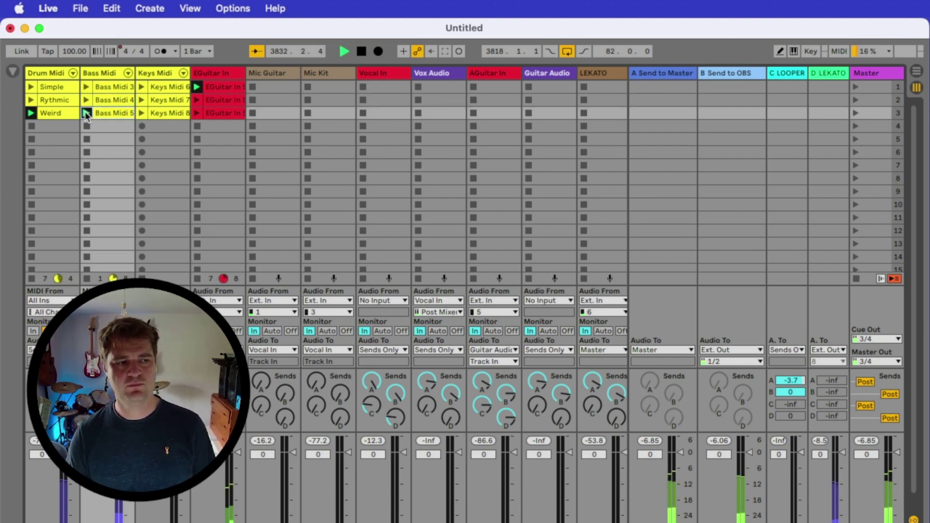
click(141, 87)
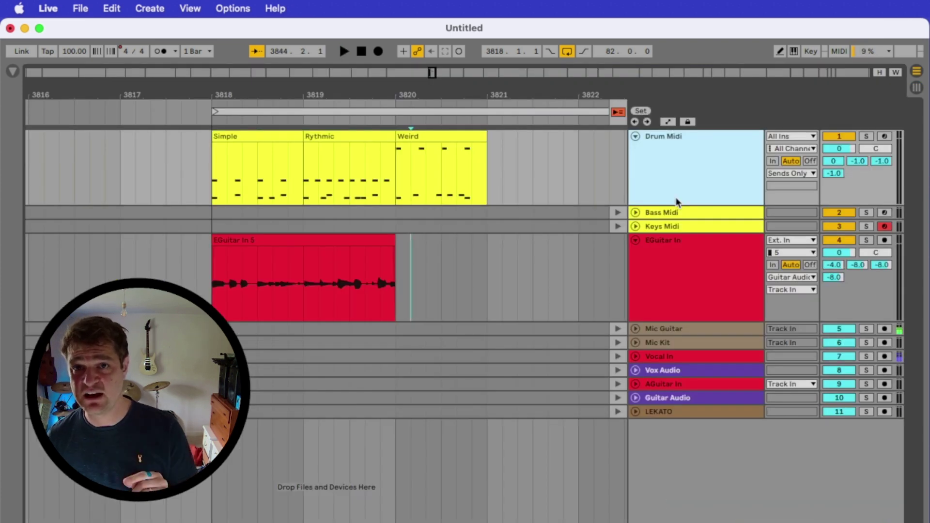
In the arrangement, move the Rythmic drum clip to bar 3817 and play the loop starting at bar 3818.
drag(347, 137, 168, 152)
click(210, 117)
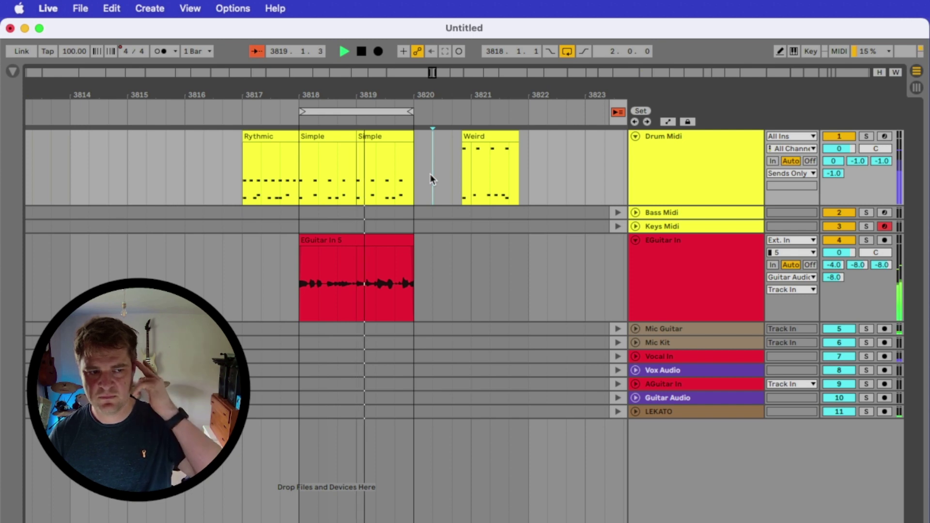
Stop playback and move both Simple drum clips together so they start at bar 3815.
click(375, 139)
key(space)
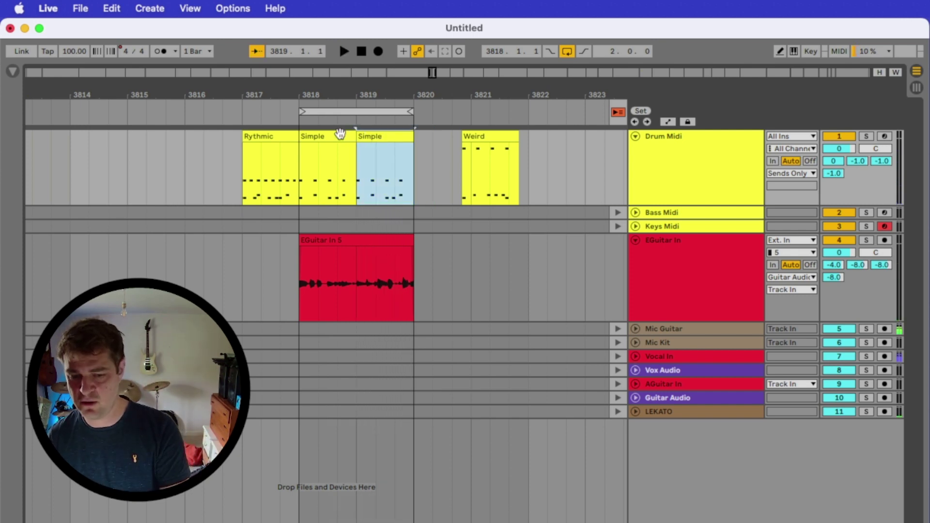
shift+click(324, 136)
drag(324, 136, 152, 145)
Move the Rythmic drum clip to bar 3818, extended to bar 3820, and play it with the guitar clip.
click(248, 138)
drag(256, 138, 339, 136)
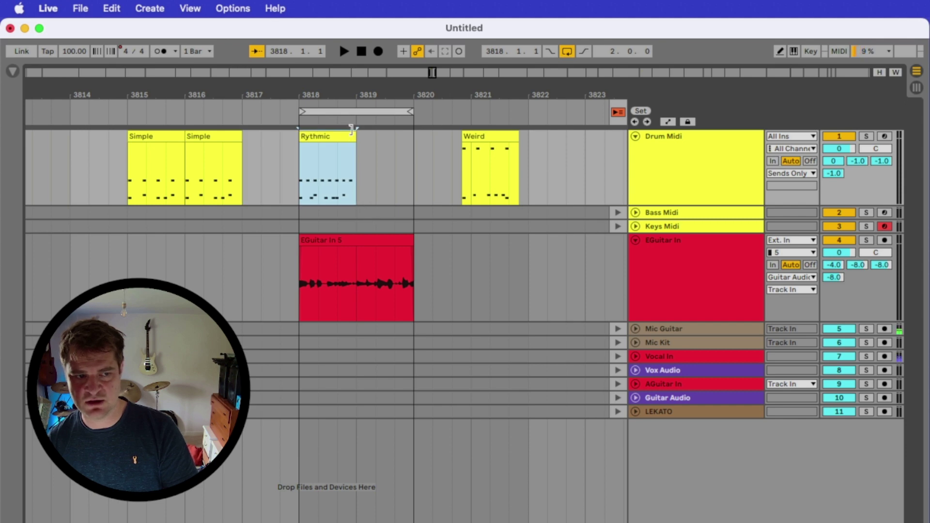
drag(356, 129, 405, 129)
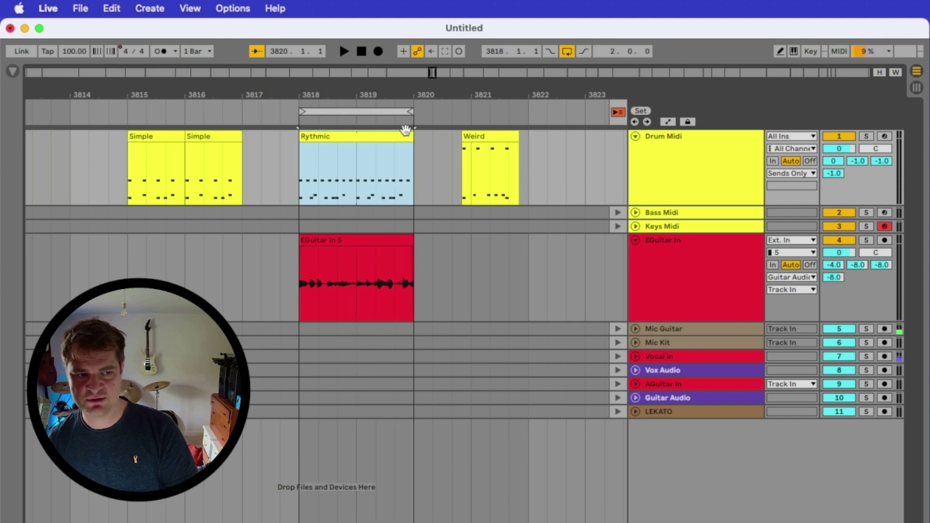
click(301, 113)
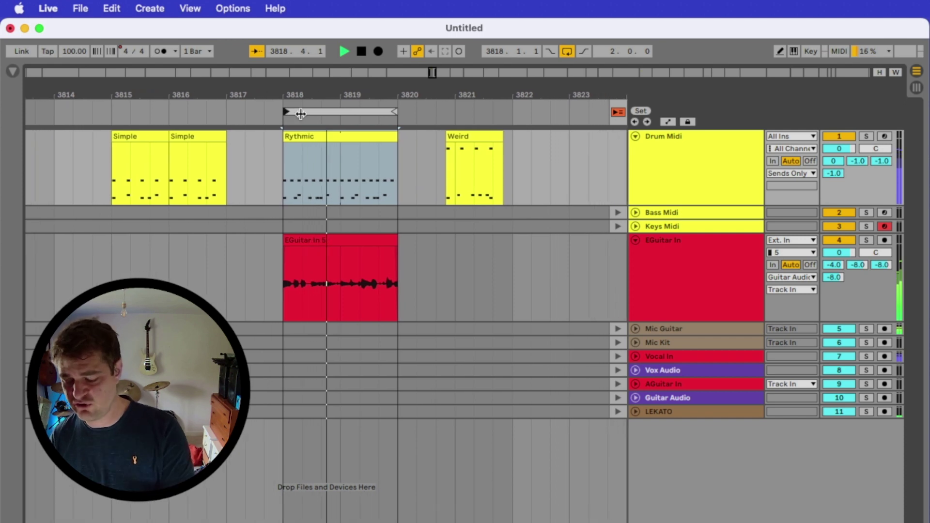
key(space)
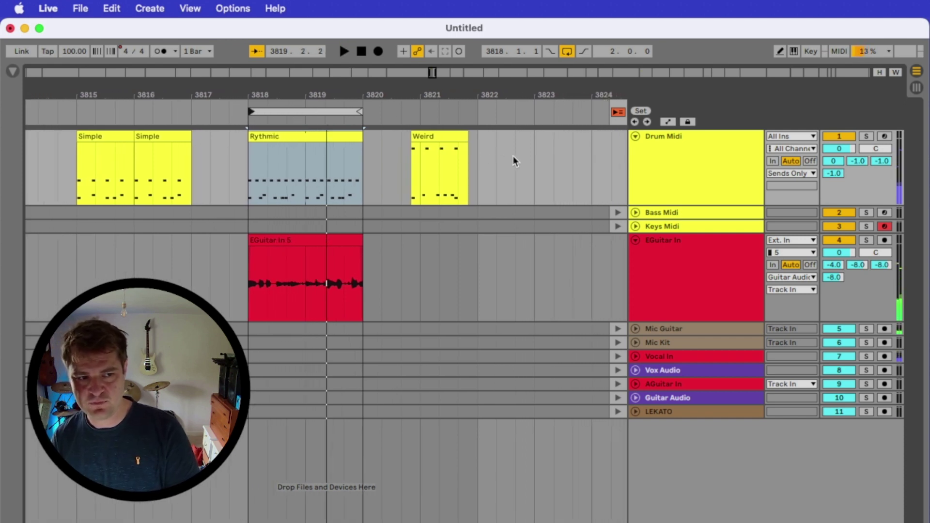
Move the Rythmic drum clip to bar 3822 and audition the Weird clip in its place, spanning bars 3818 to 3820.
drag(309, 140, 541, 141)
drag(441, 140, 363, 138)
click(251, 112)
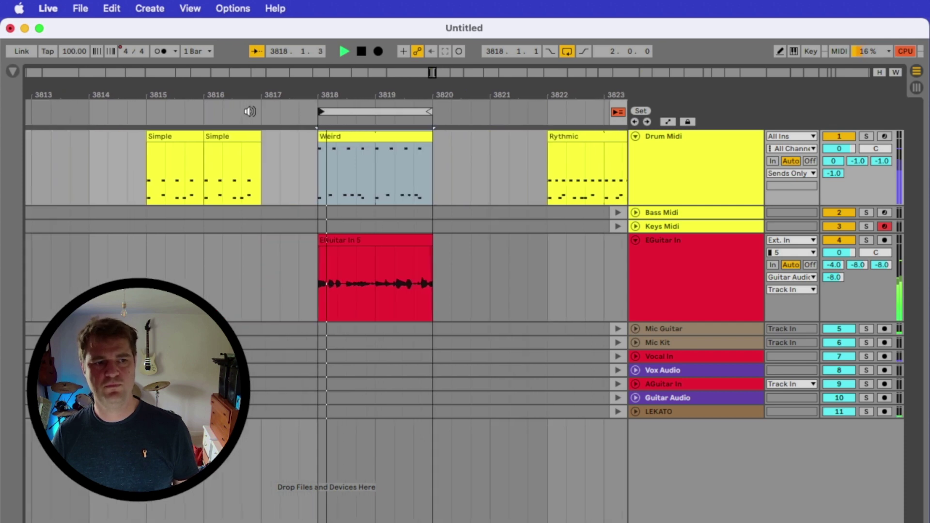
click(361, 52)
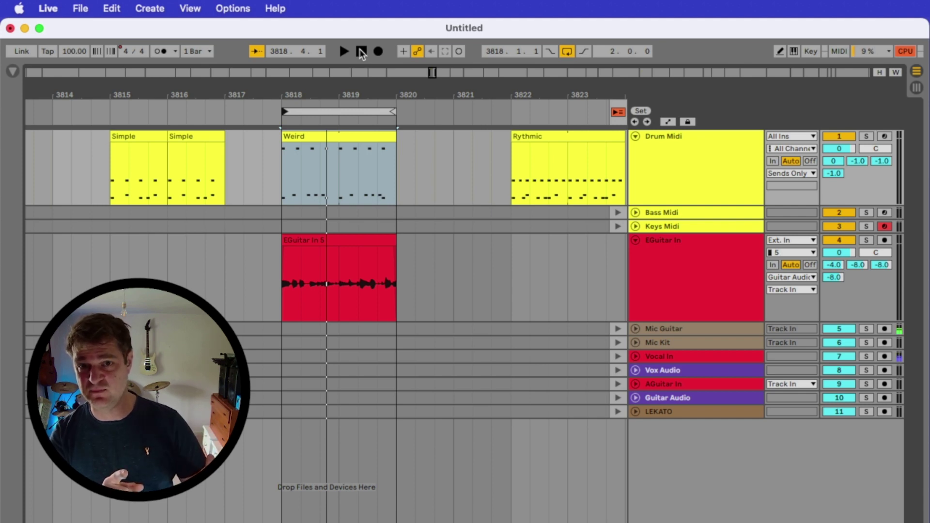
Return to Session View and launch scenes 1, 2 and 3 one after another, ending with playback stopped.
key(Tab)
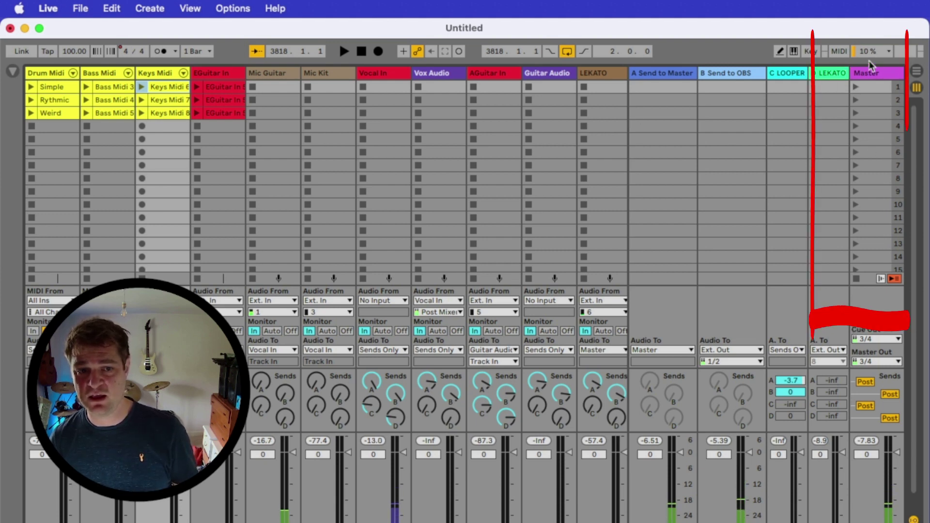
click(854, 87)
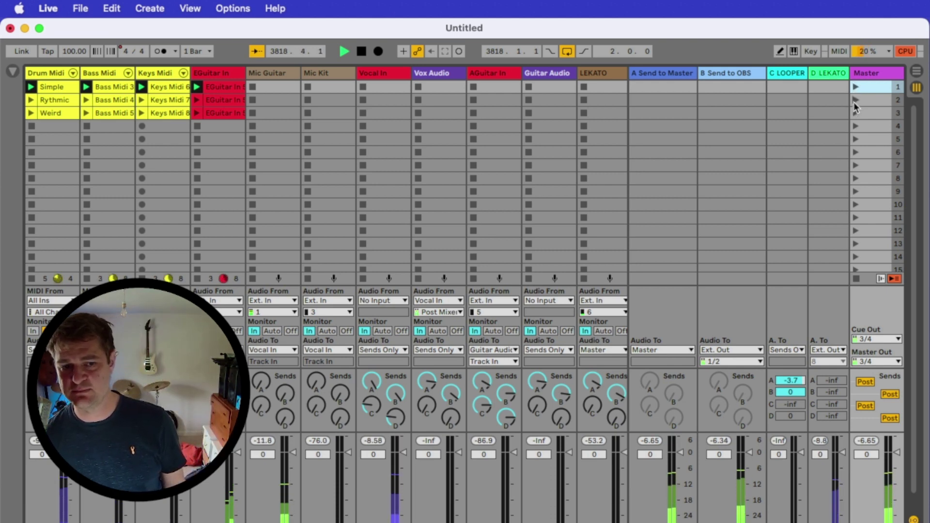
click(857, 100)
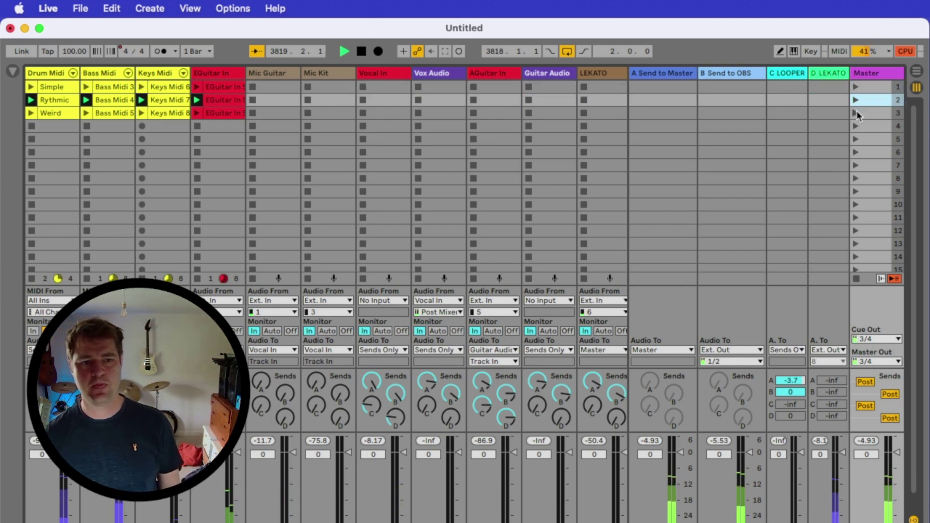
click(856, 114)
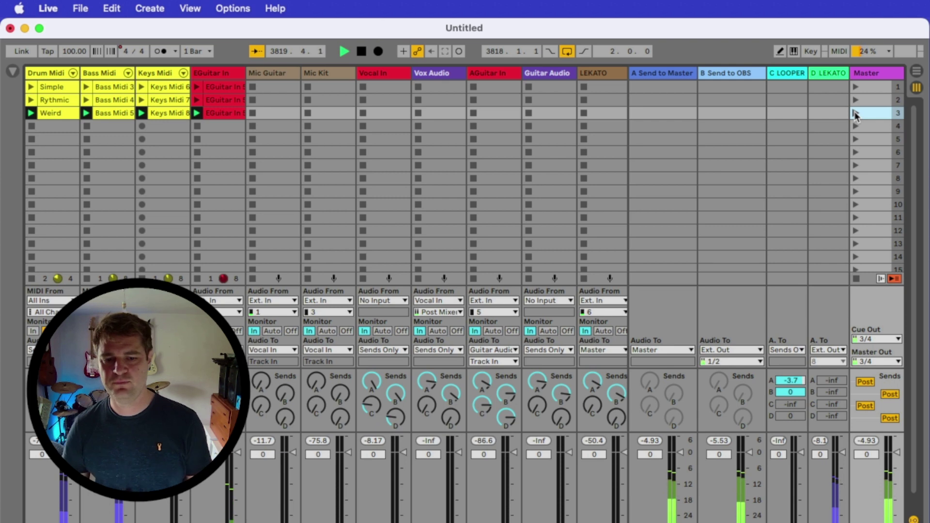
key(space)
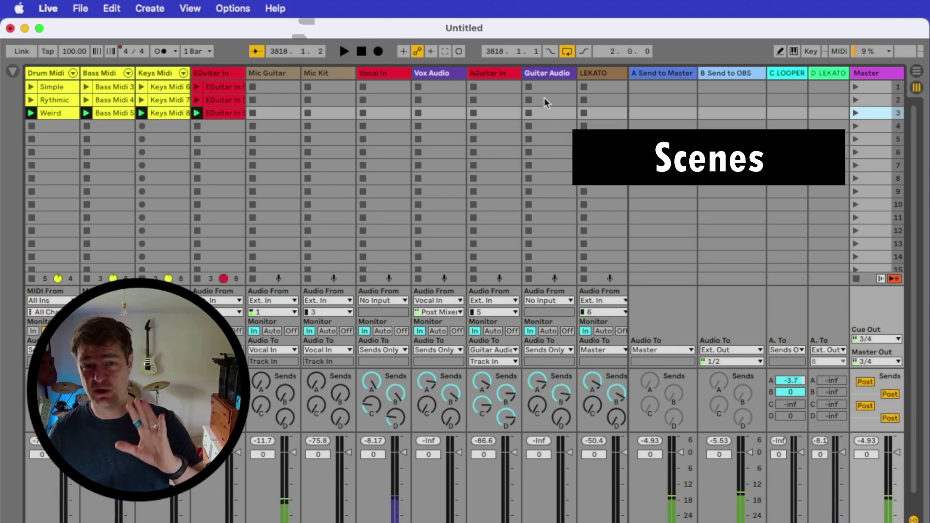
Launch the Simple clip on the Drum Midi track alongside the scene 3 clips.
click(31, 87)
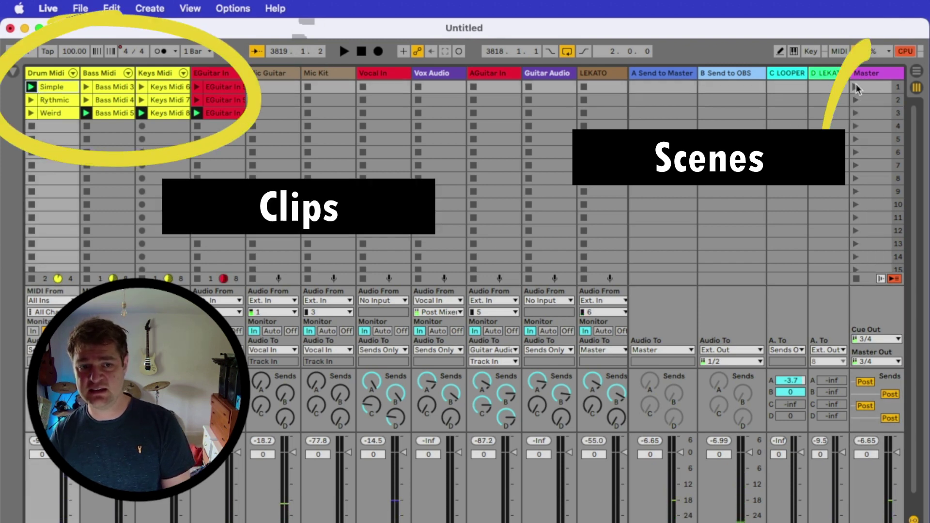